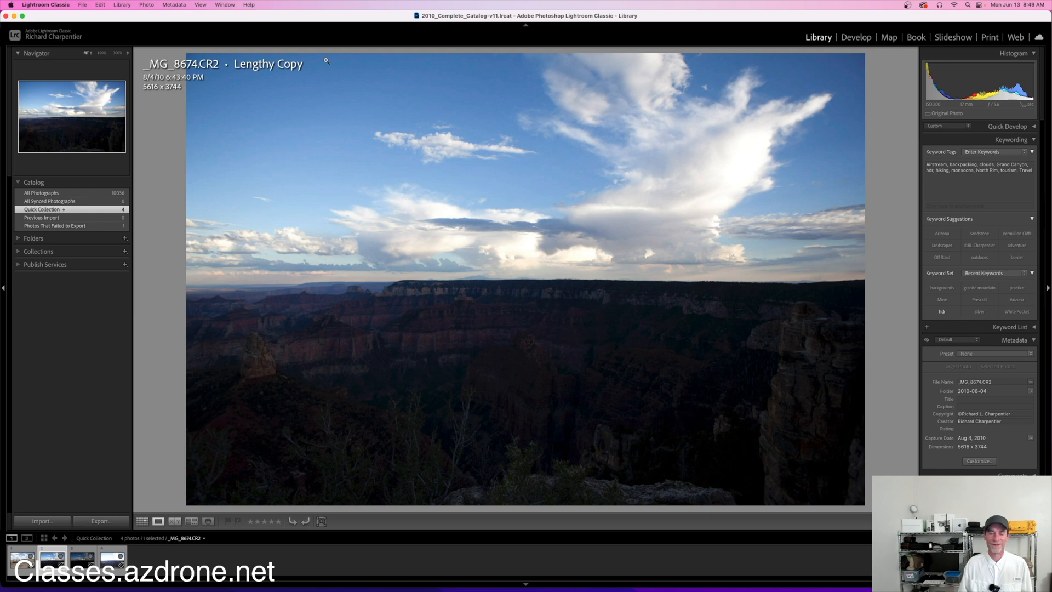
Compare the three bracketed canyon exposures, _MG_8674.CR2 through _MG_8676.CR2, one by one in full view.
{"action": "key", "text": "g"}
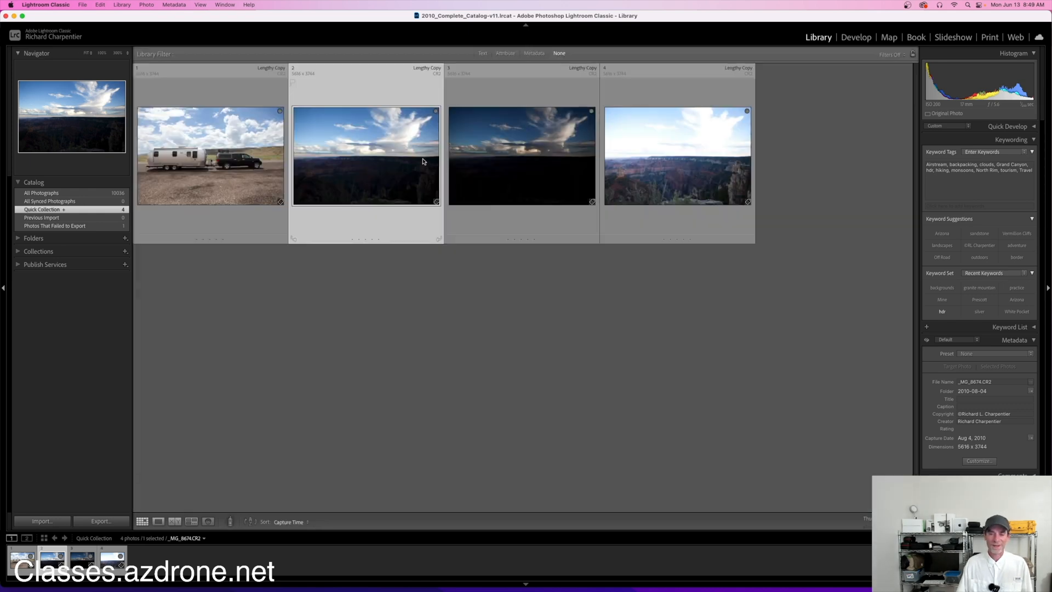
{"action": "double_click", "coordinate": [401, 152]}
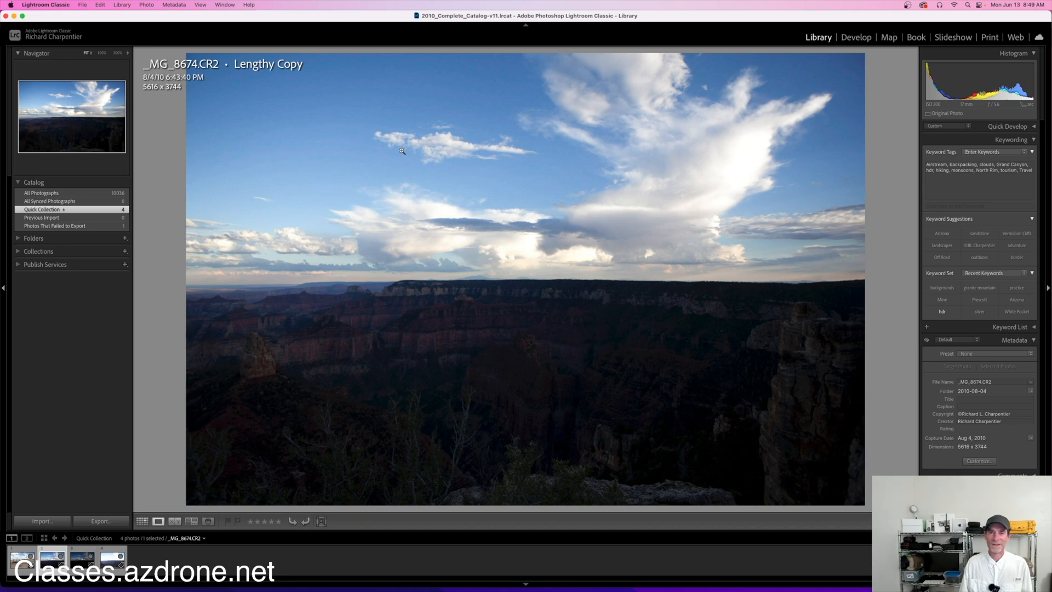
{"action": "key", "text": "Right"}
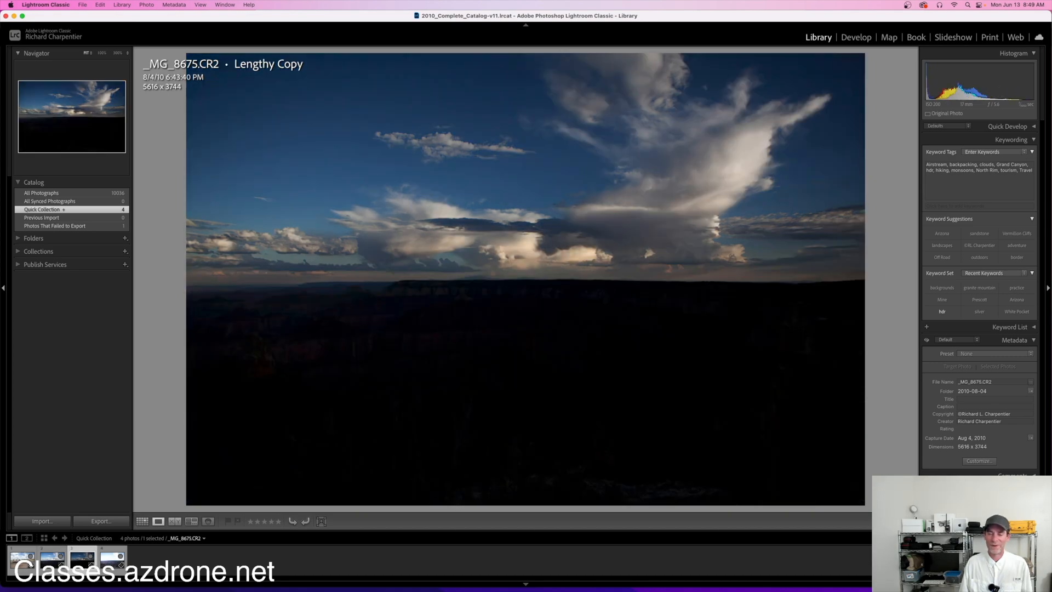
{"action": "key", "text": "Right"}
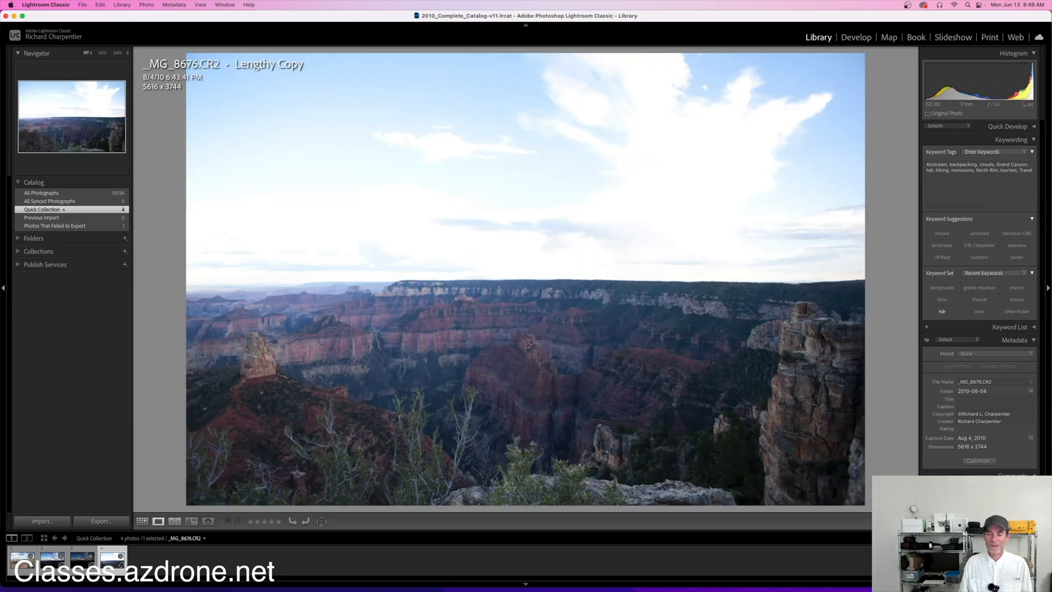
{"action": "key", "text": "Left"}
{"action": "key", "text": "Left"}
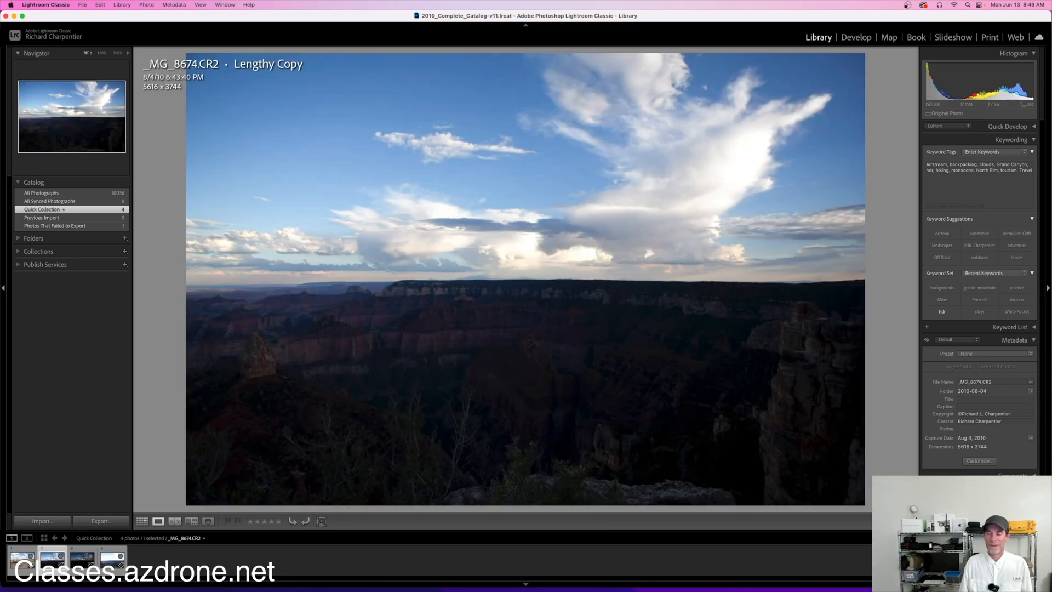
Merge the three canyon exposures to HDR with Auto Align, Auto Settings and Create Stack on and no deghosting.
{"action": "key", "text": "g"}
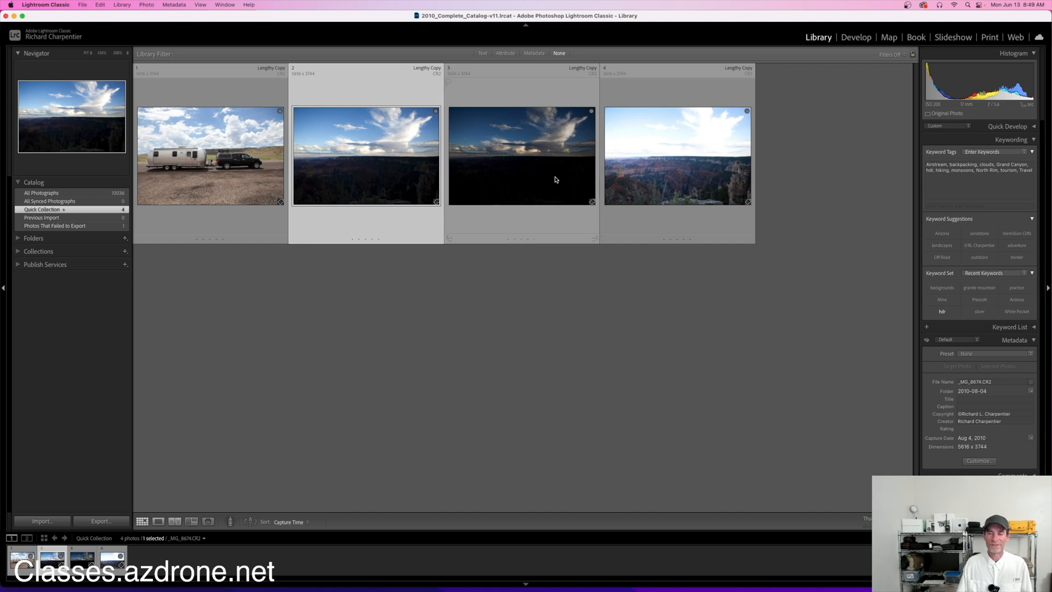
{"action": "left_click", "coordinate": [646, 154], "text": "shift"}
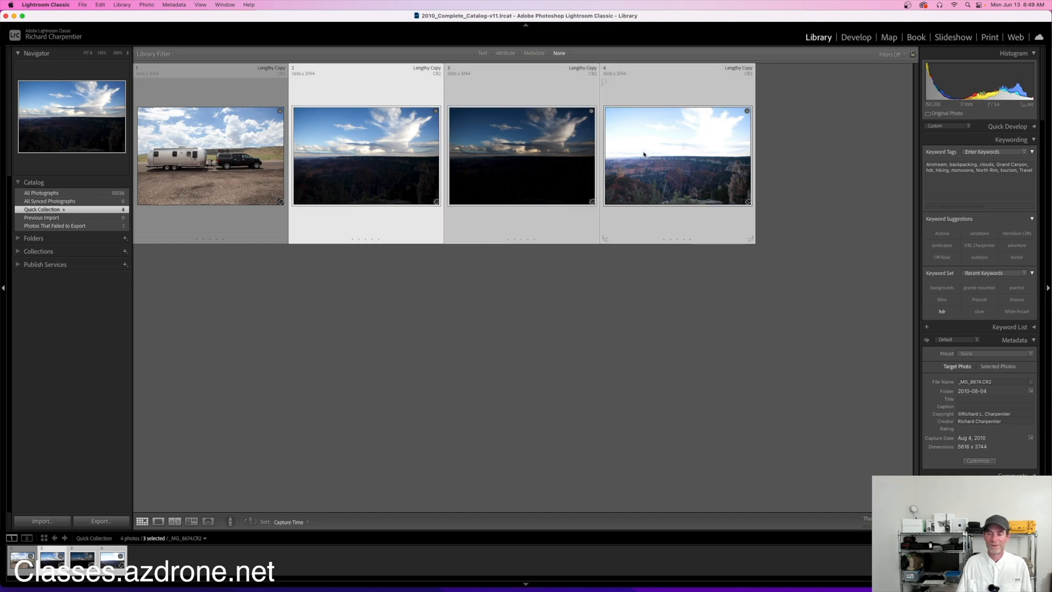
{"action": "right_click", "coordinate": [536, 148]}
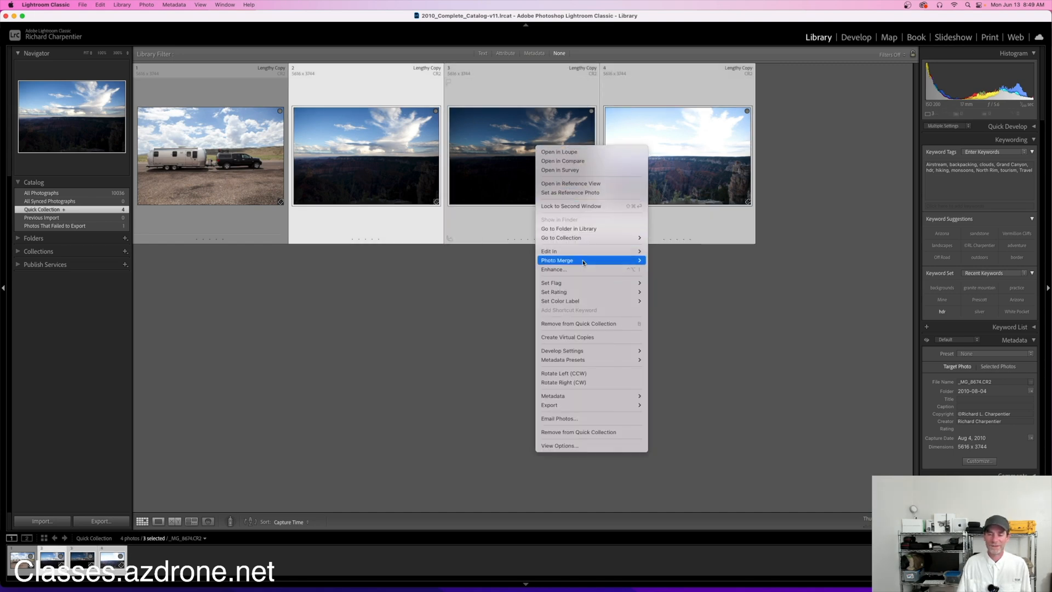
{"action": "mouse_move", "coordinate": [580, 262]}
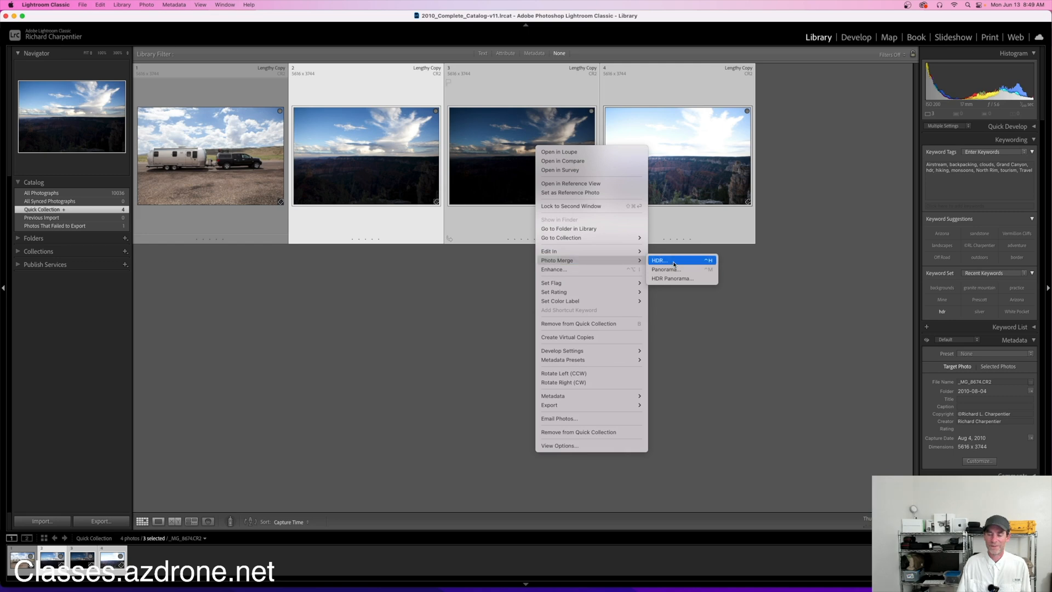
{"action": "left_click", "coordinate": [673, 264]}
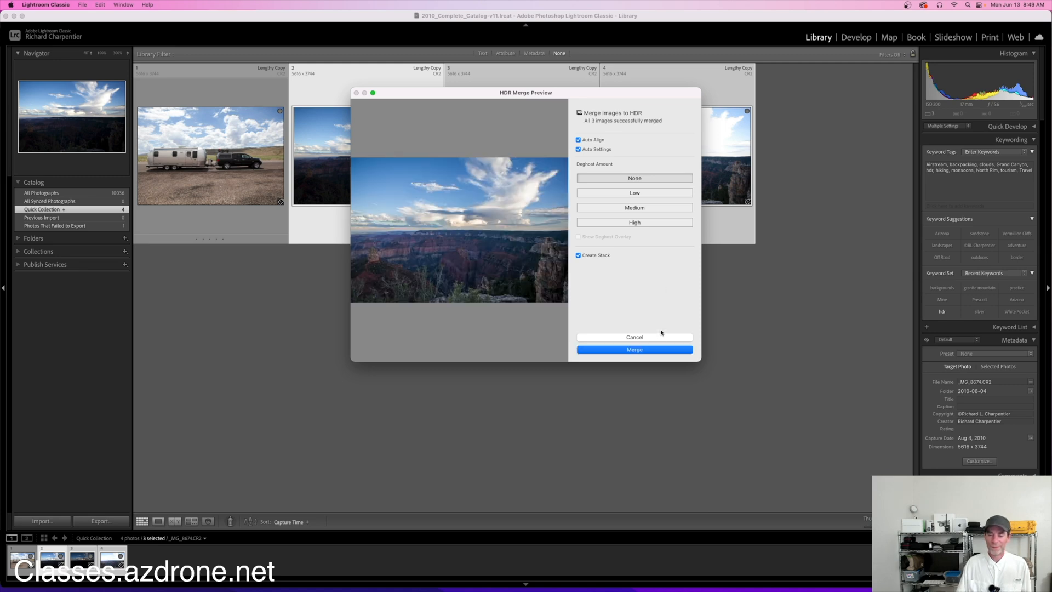
{"action": "left_click", "coordinate": [646, 349]}
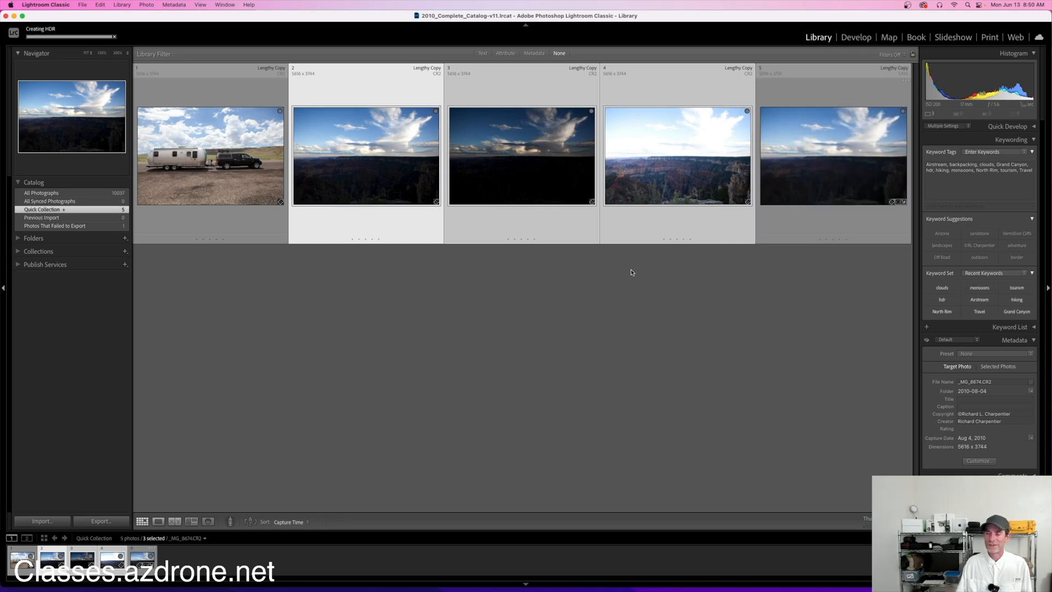
Inspect the merged HDR photo in full view, return to the thumbnail grid and clear the selection.
{"action": "double_click", "coordinate": [844, 172]}
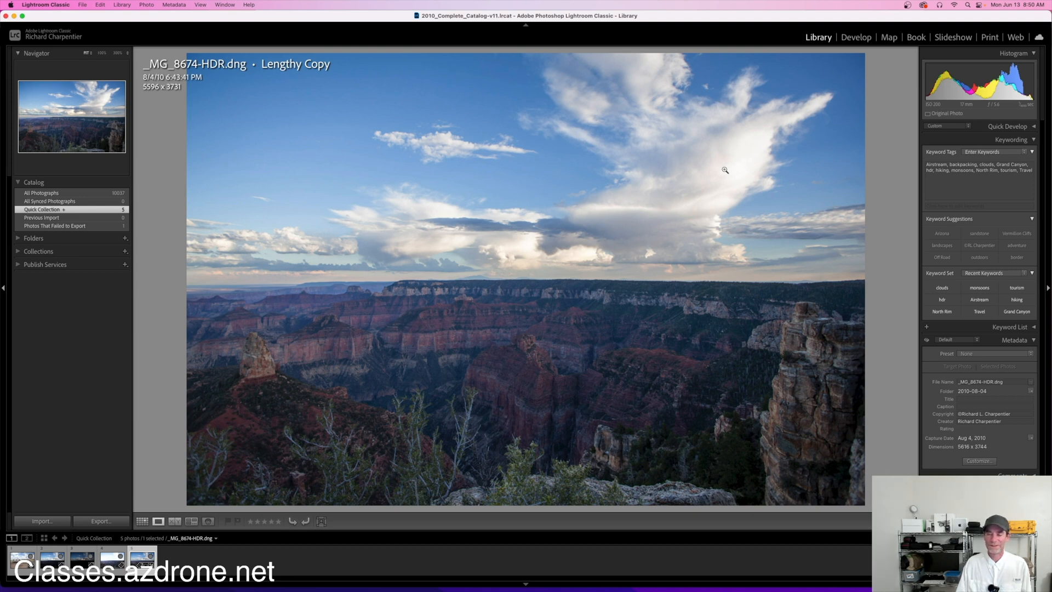
{"action": "key", "text": "g"}
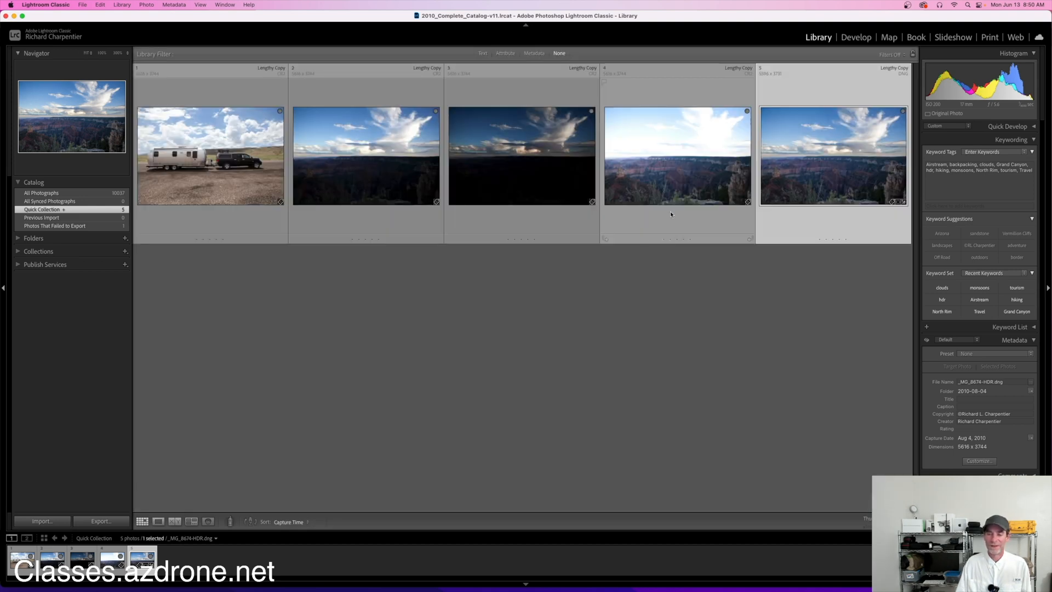
{"action": "left_click", "coordinate": [615, 275]}
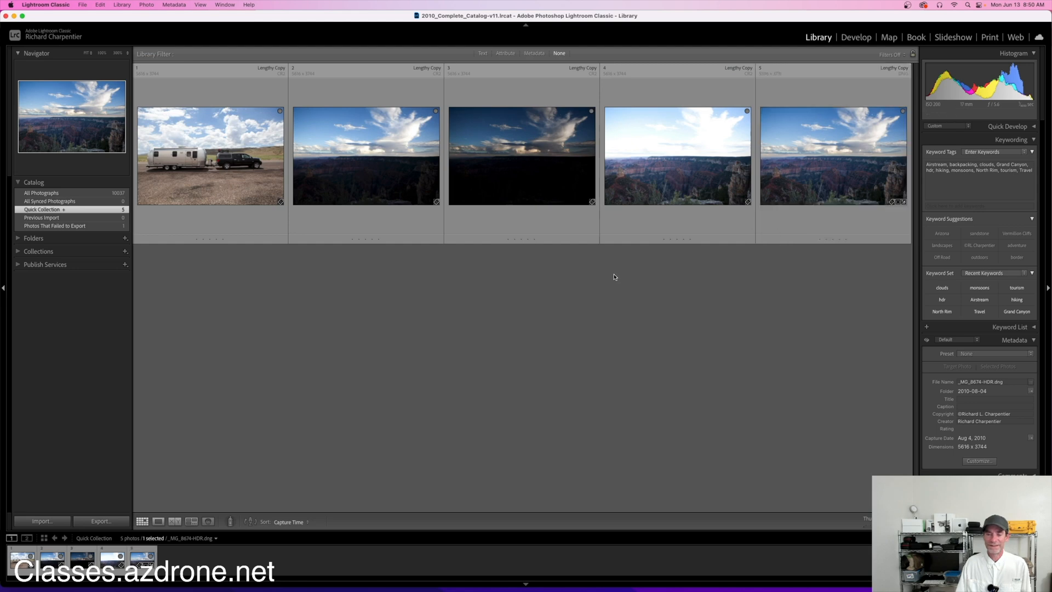
Open the single exposure _MG_8674.CR2 for developing and check which mask types are available.
{"action": "double_click", "coordinate": [377, 168]}
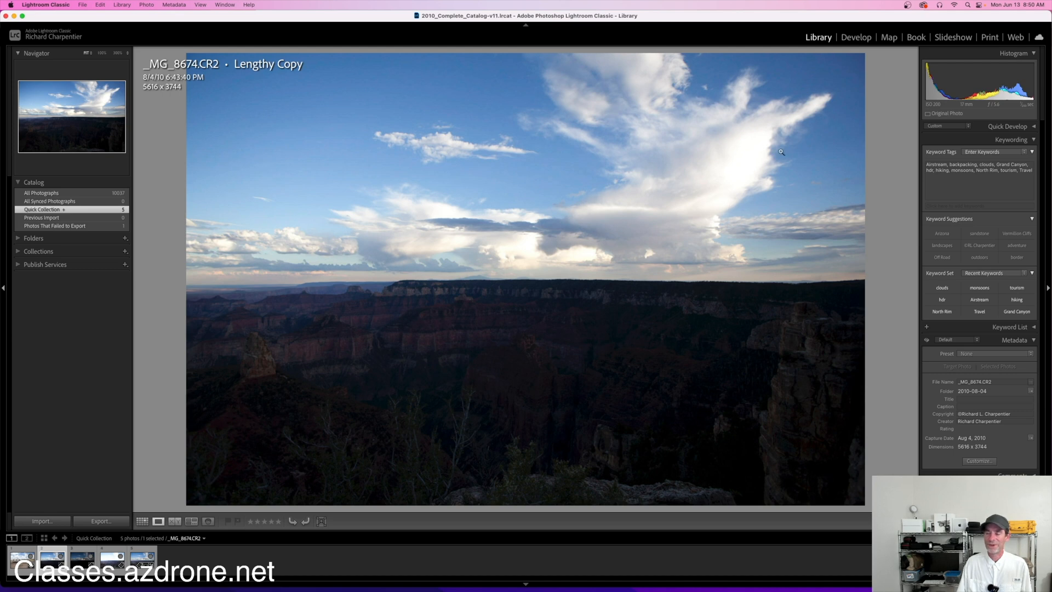
{"action": "key", "text": "d"}
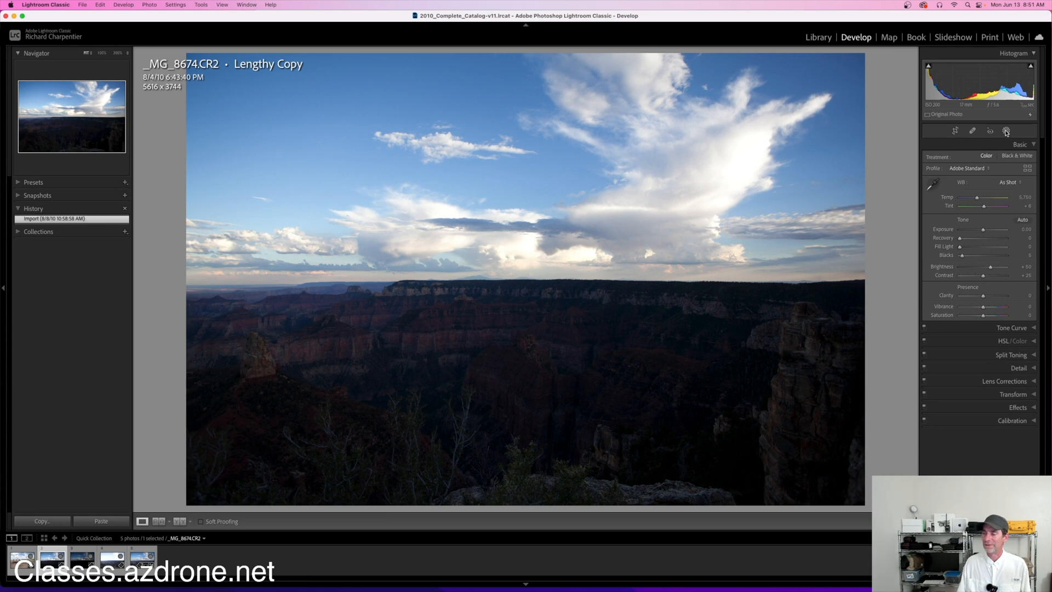
{"action": "left_click", "coordinate": [1006, 131]}
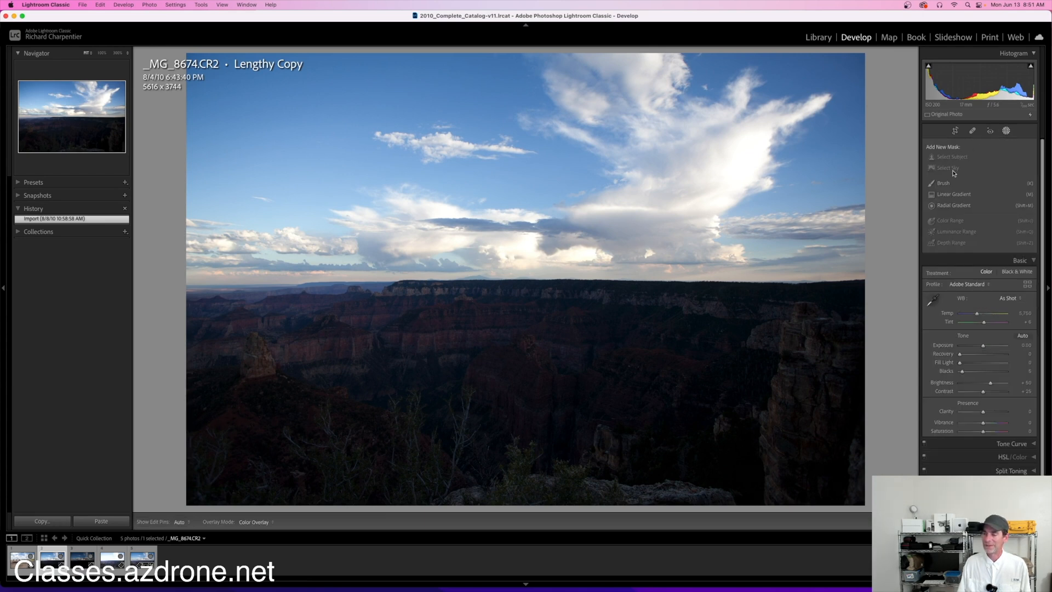
{"action": "left_click", "coordinate": [1005, 131]}
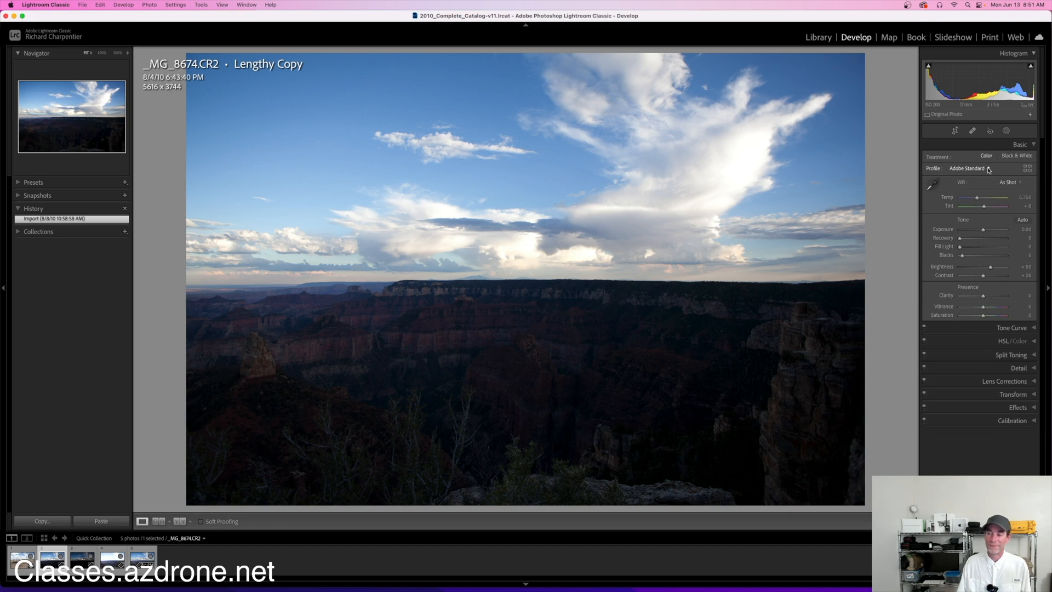
Try the Adobe Landscape profile on the photo and settle on Adobe Vivid.
{"action": "left_click", "coordinate": [989, 170]}
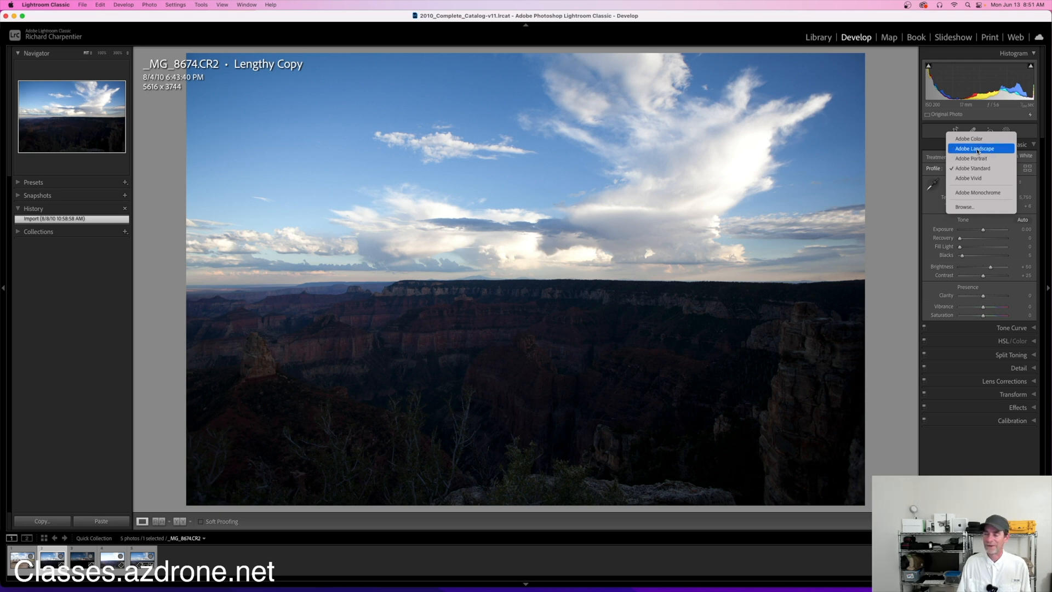
{"action": "left_click", "coordinate": [977, 151]}
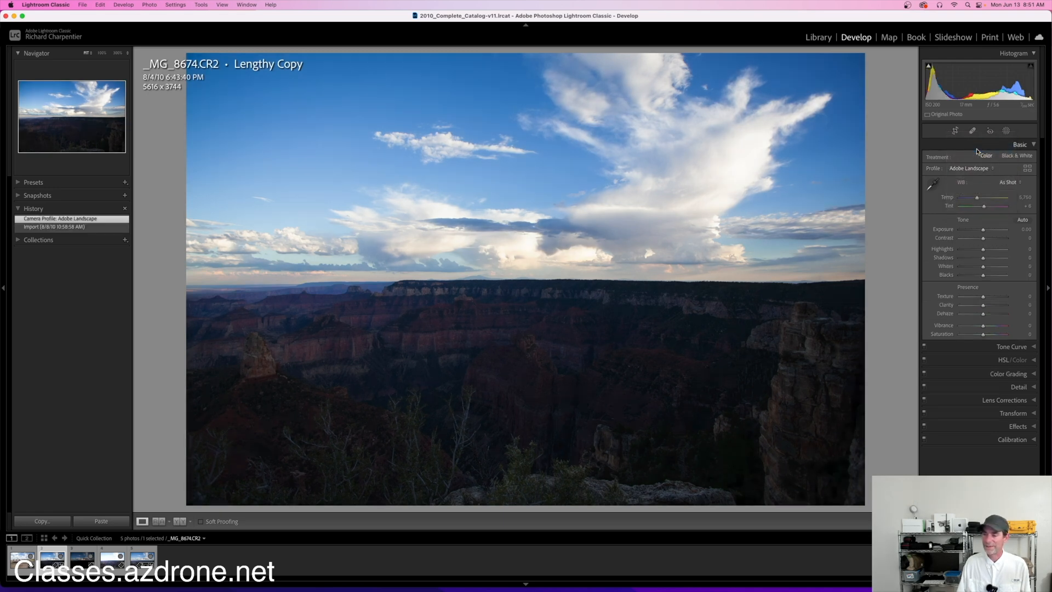
{"action": "left_click", "coordinate": [985, 171]}
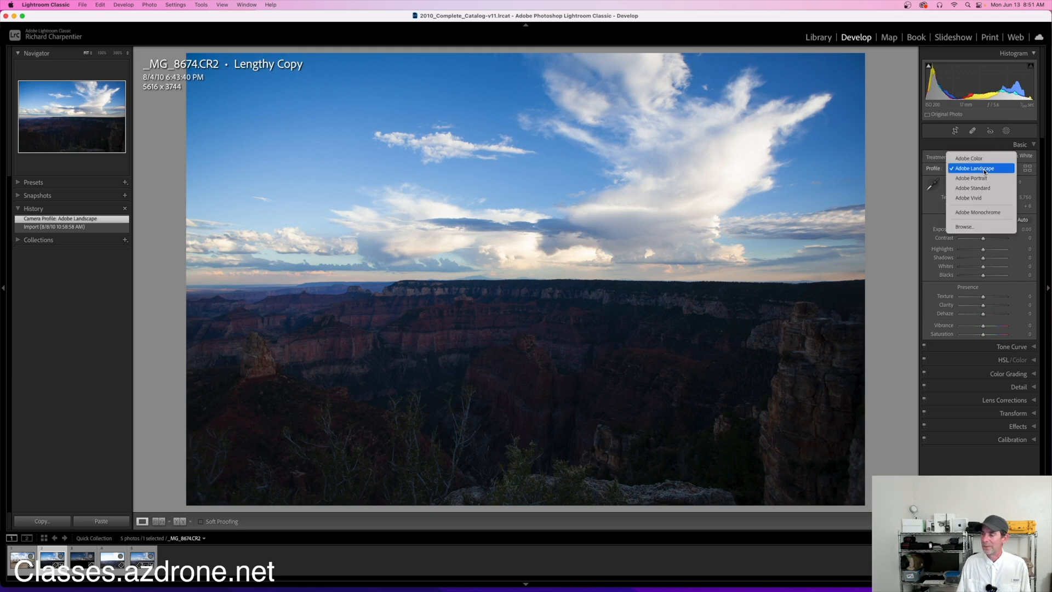
{"action": "left_click", "coordinate": [978, 198]}
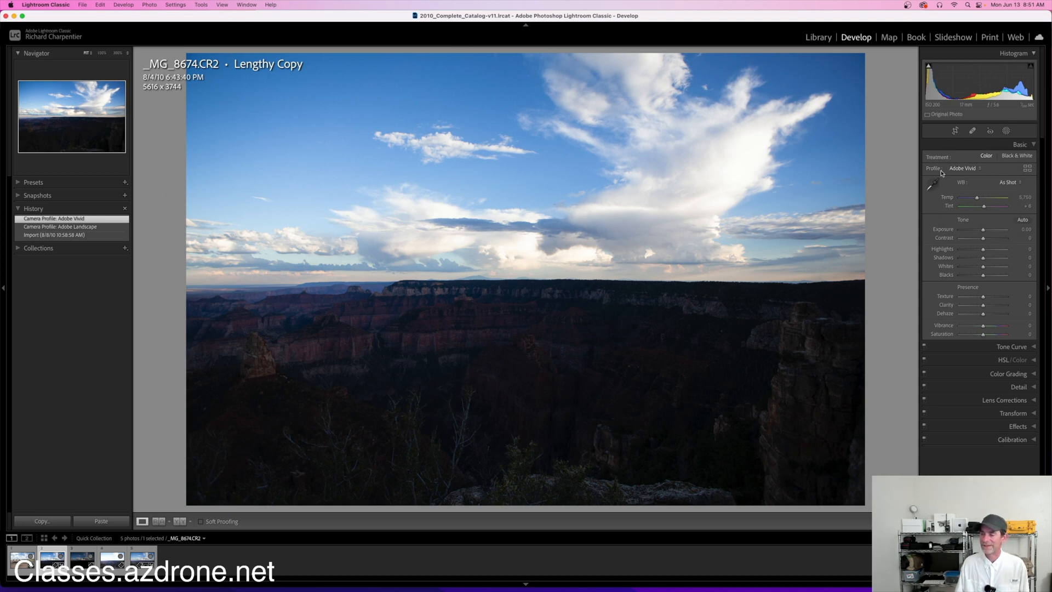
Add a sky mask, lower its Highlights to -100 and warm its Temp to about 8.
{"action": "left_click", "coordinate": [1006, 131]}
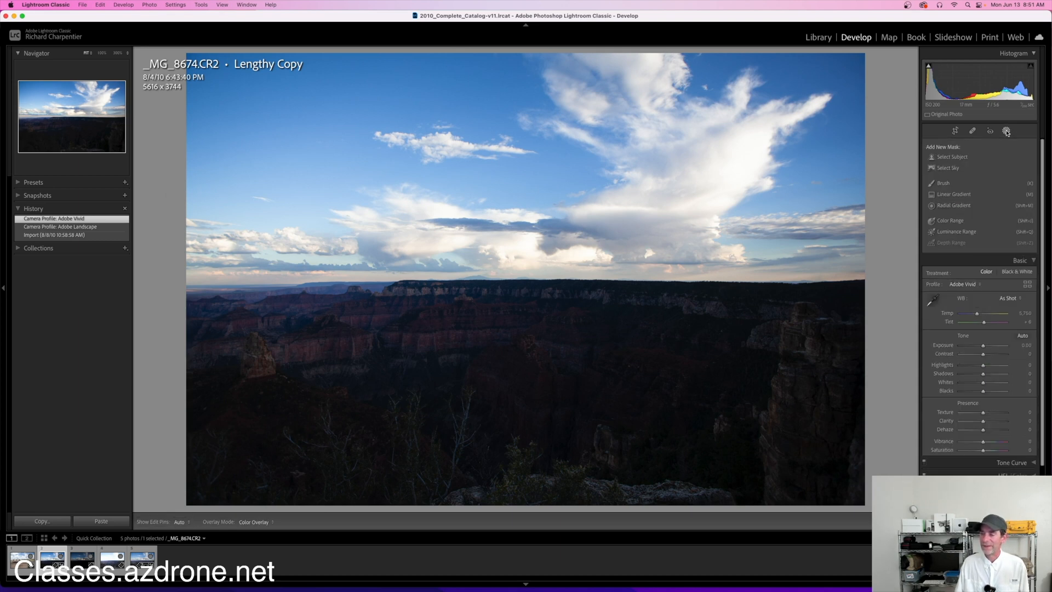
{"action": "left_click", "coordinate": [946, 169]}
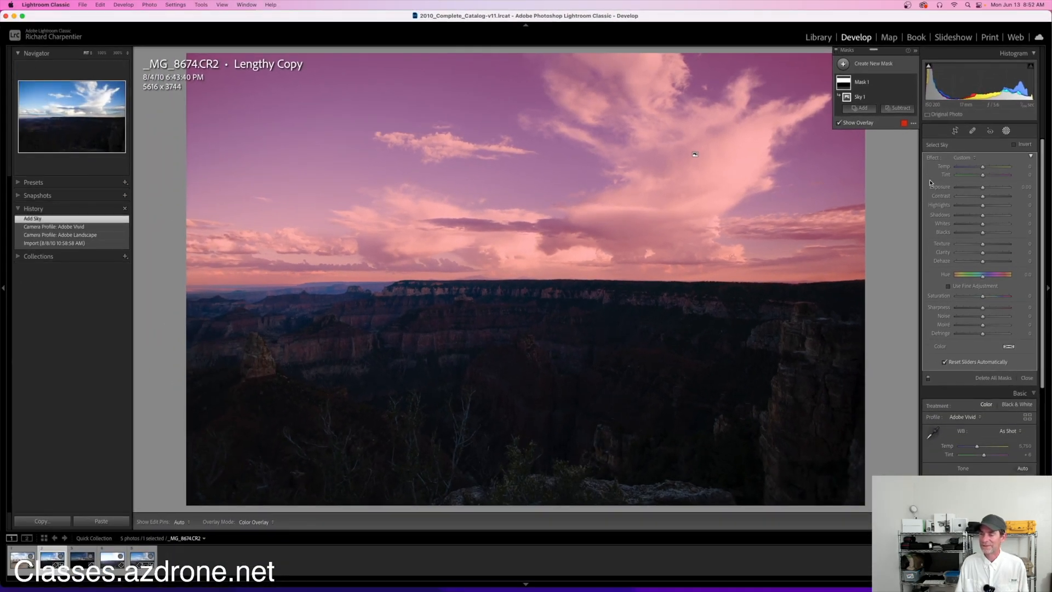
{"action": "left_click", "coordinate": [956, 206]}
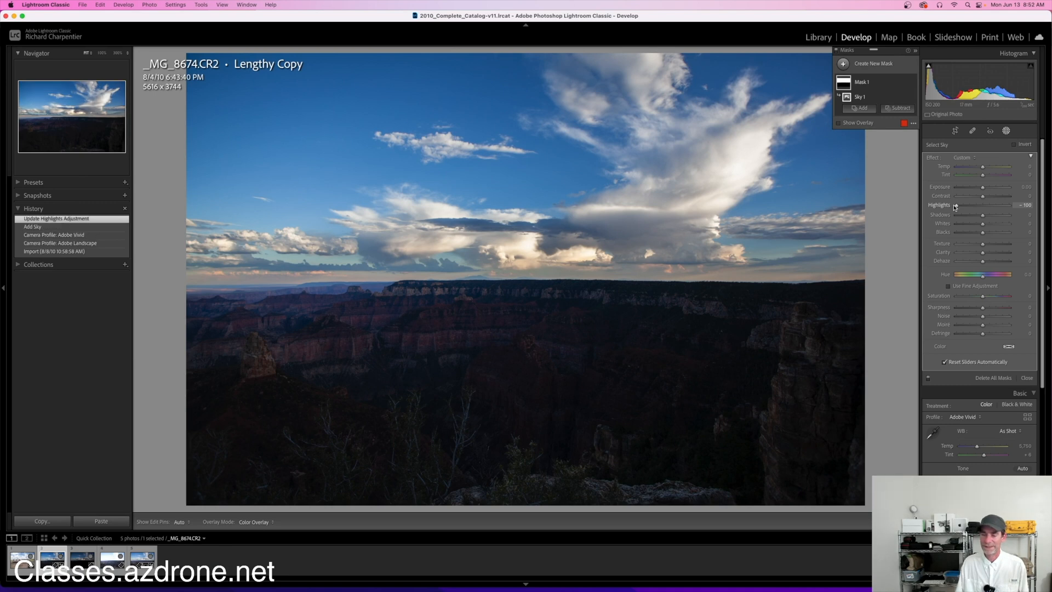
{"action": "mouse_move", "coordinate": [956, 206]}
{"action": "left_mouse_down"}
{"action": "mouse_move", "coordinate": [988, 206]}
{"action": "mouse_move", "coordinate": [951, 207]}
{"action": "left_mouse_up"}
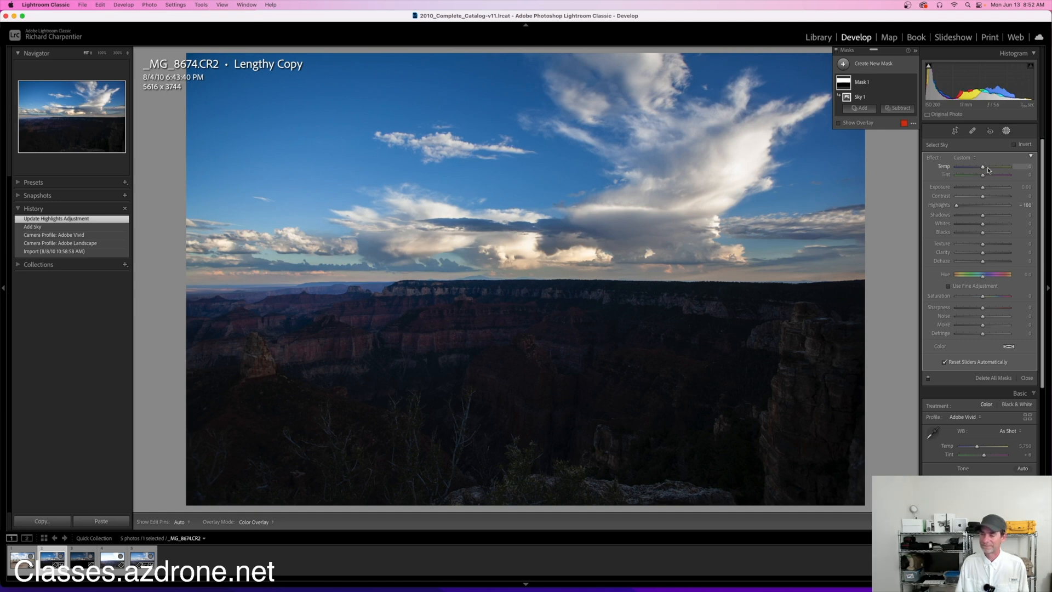
{"action": "left_click_drag", "start_coordinate": [984, 169], "coordinate": [986, 170]}
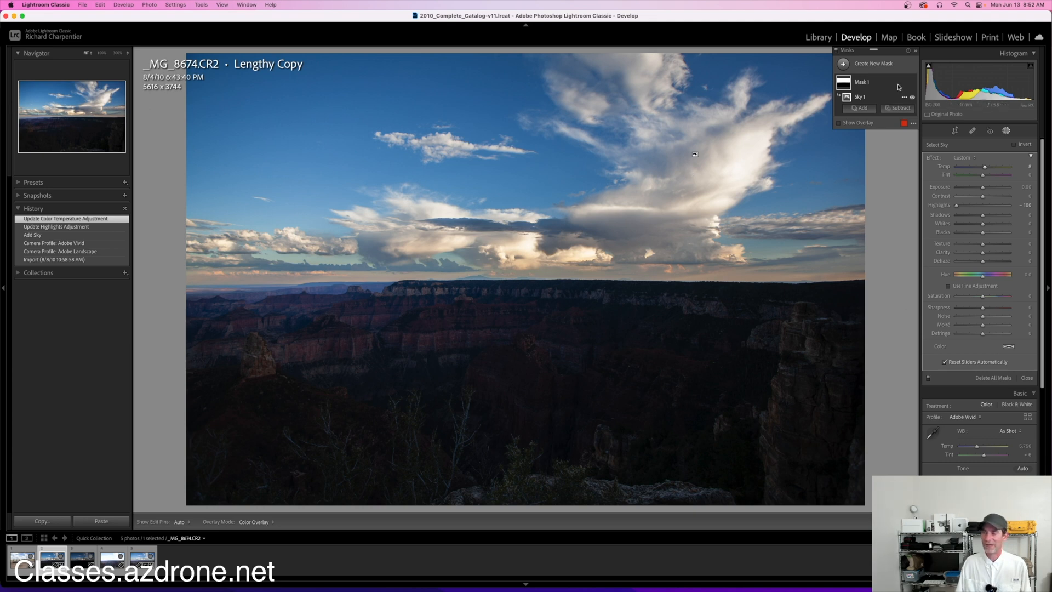
Create a second sky mask and invert it to cover the canyon below the horizon.
{"action": "left_click", "coordinate": [868, 65]}
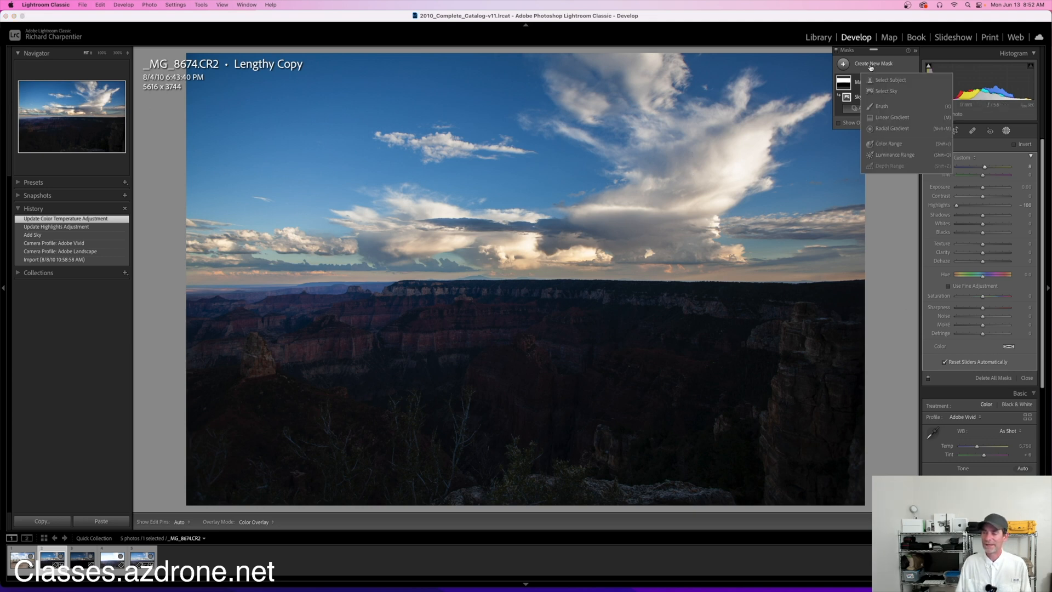
{"action": "left_click", "coordinate": [882, 91]}
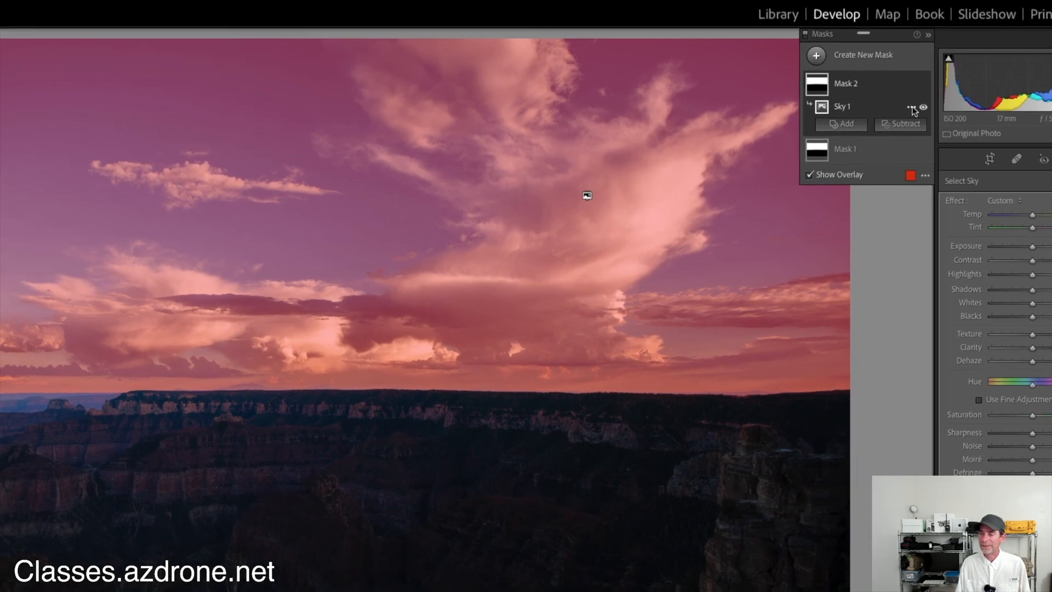
{"action": "left_click", "coordinate": [911, 108]}
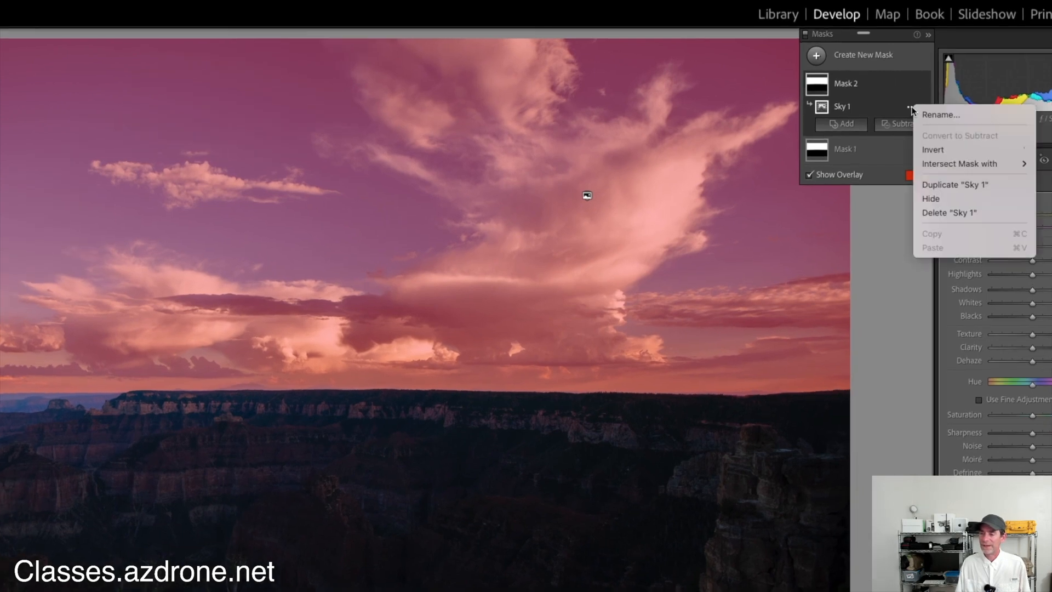
{"action": "left_click", "coordinate": [930, 149]}
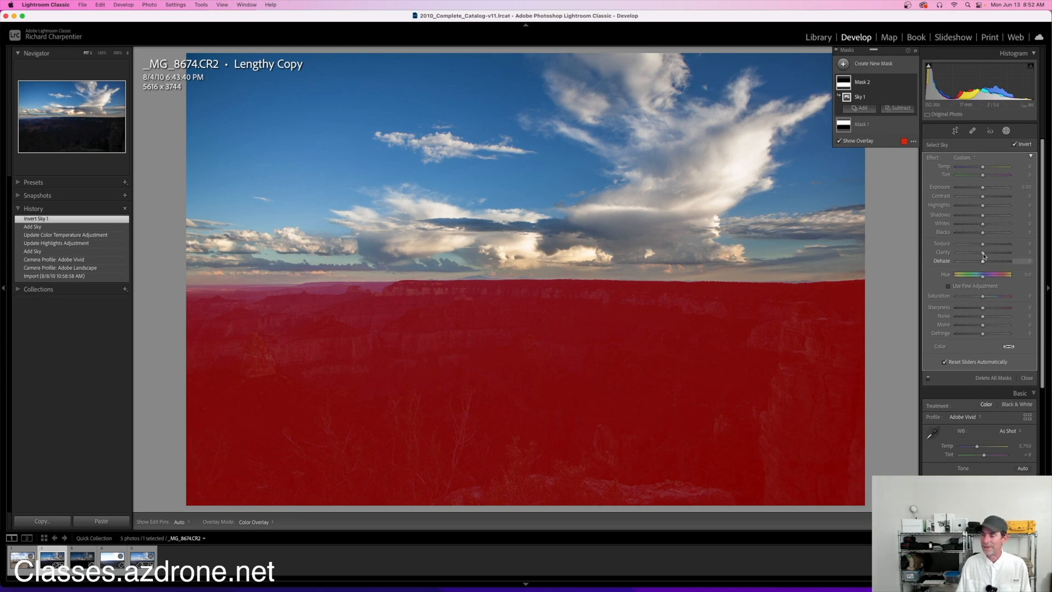
Raise the inverted canyon mask's Shadows to 79 and its Clarity to 20.
{"action": "left_click", "coordinate": [1002, 214]}
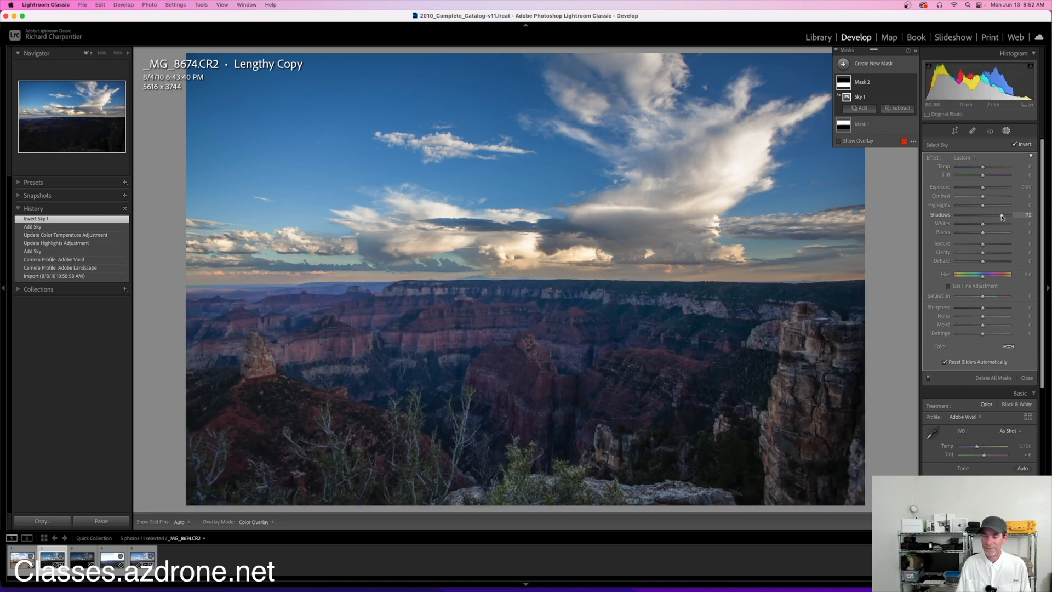
{"action": "left_click_drag", "start_coordinate": [1002, 217], "coordinate": [1002, 219]}
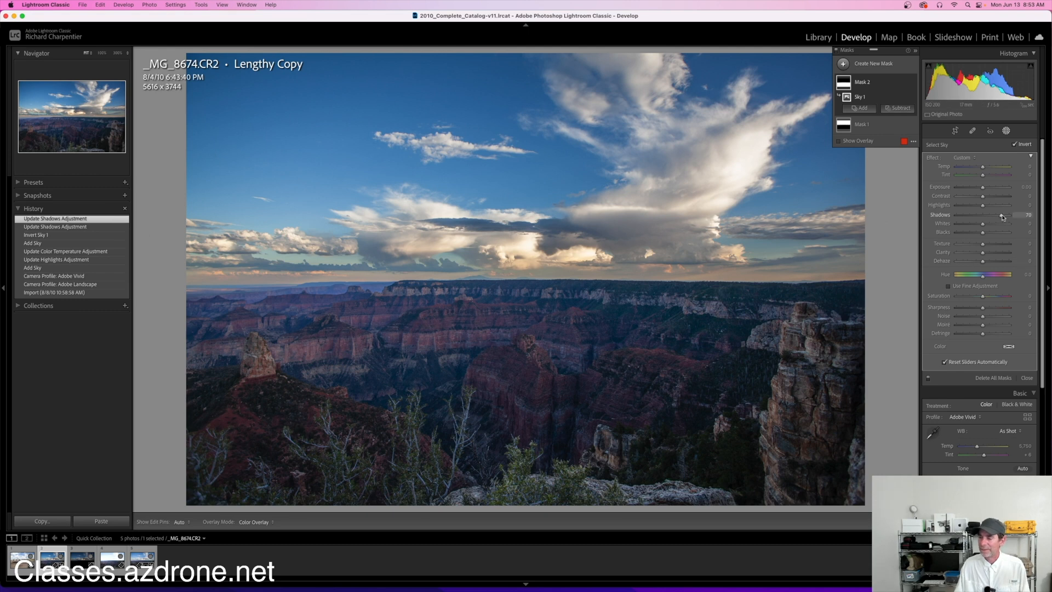
{"action": "left_click_drag", "start_coordinate": [1001, 217], "coordinate": [1004, 217]}
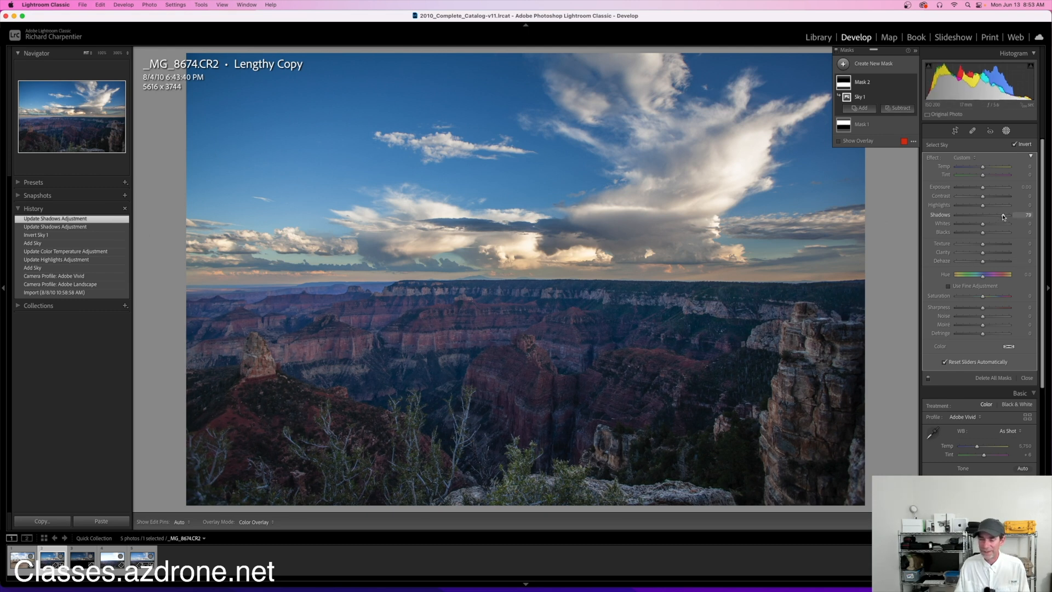
{"action": "left_click", "coordinate": [989, 253]}
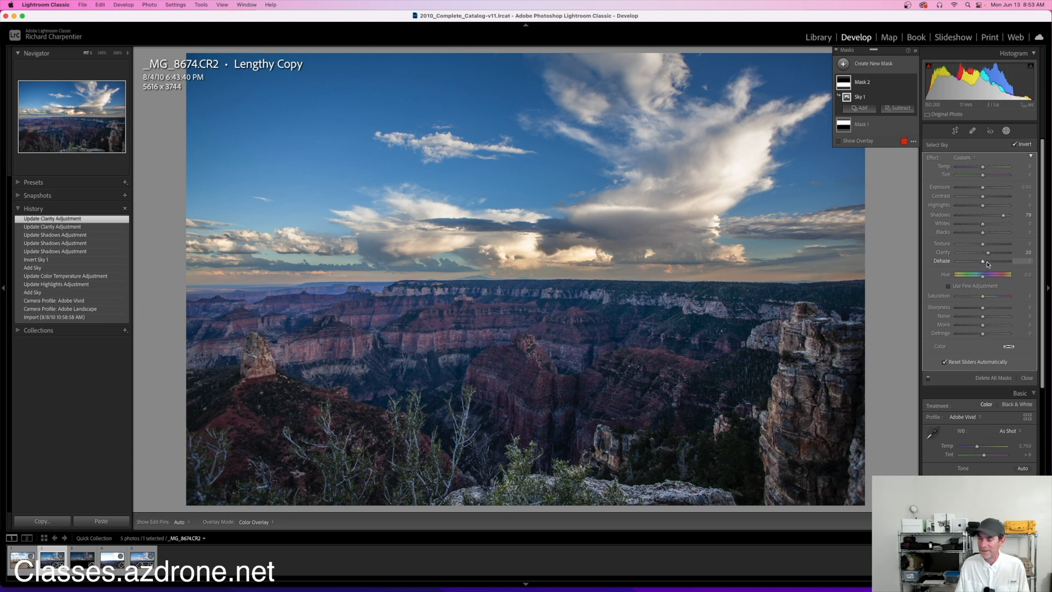
Try Dehaze at 17 on the inverted canyon mask, reset it, and raise the mask's Saturation to 10.
{"action": "left_click", "coordinate": [988, 262]}
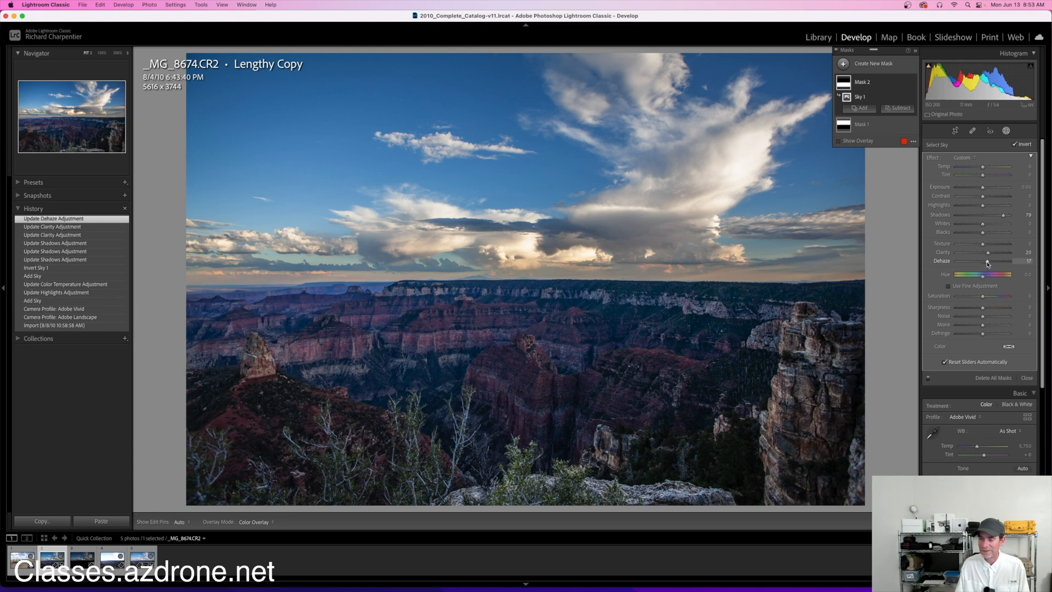
{"action": "double_click", "coordinate": [946, 261]}
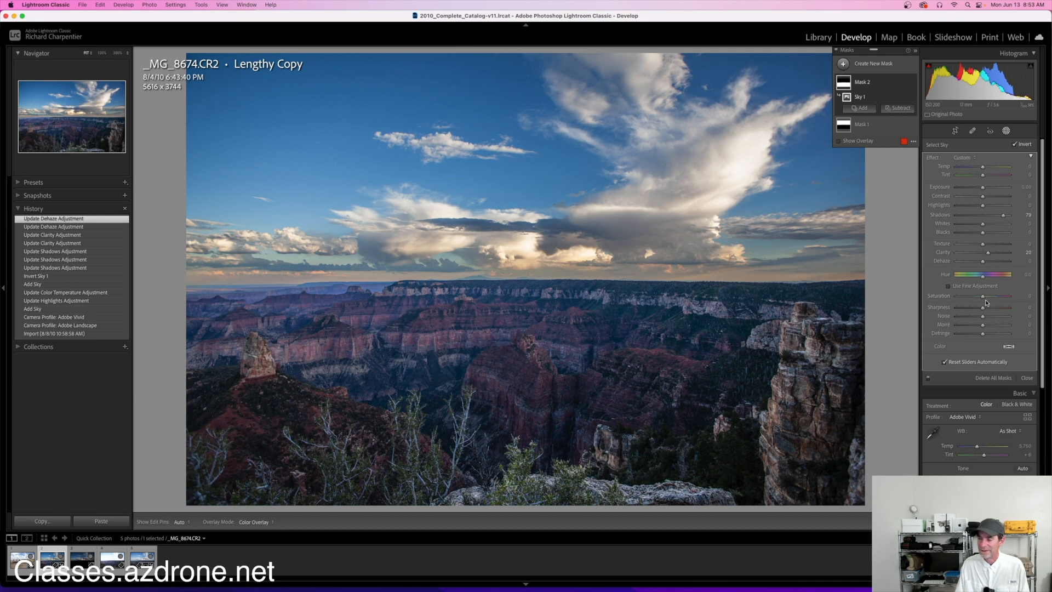
{"action": "left_click_drag", "start_coordinate": [983, 299], "coordinate": [987, 298]}
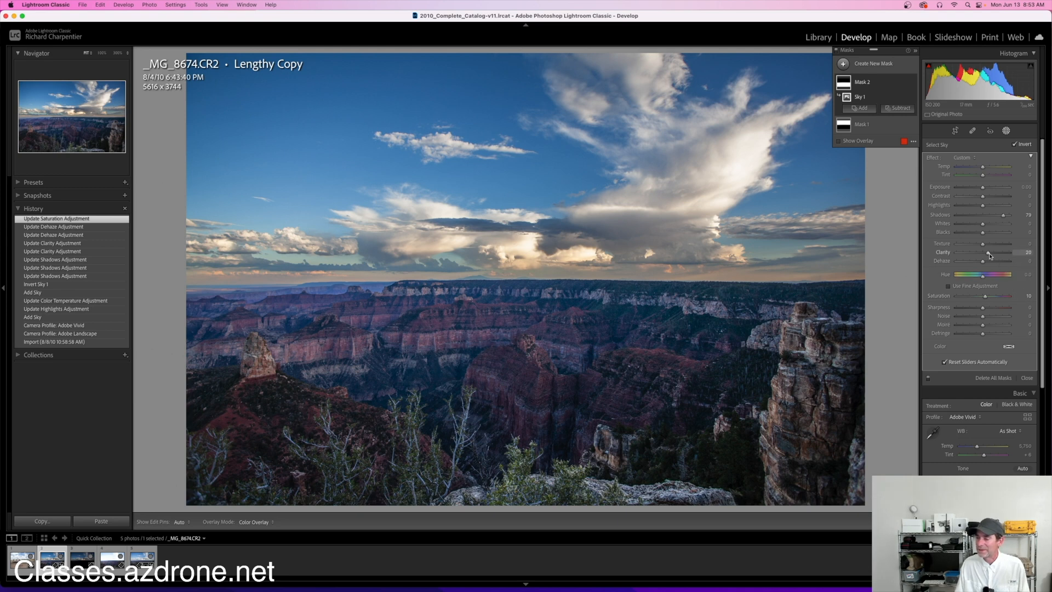
Raise the canyon mask's Texture to 18 and warm its Temp to 15, keeping Clarity at 20, and finish masking.
{"action": "mouse_move", "coordinate": [989, 256]}
{"action": "left_mouse_down"}
{"action": "mouse_move", "coordinate": [956, 255]}
{"action": "mouse_move", "coordinate": [990, 258]}
{"action": "left_mouse_up"}
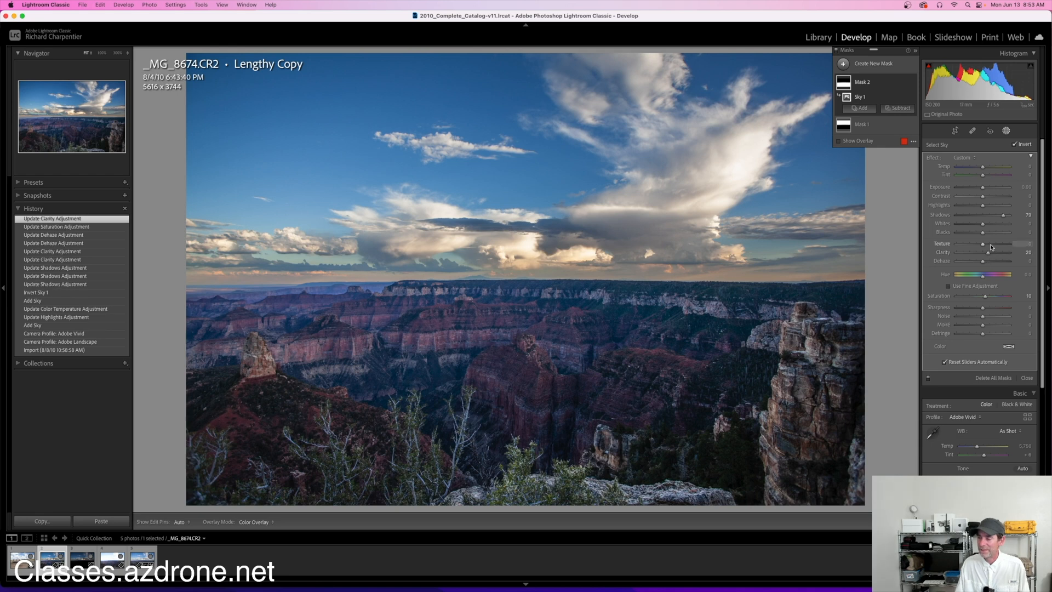
{"action": "left_click_drag", "start_coordinate": [990, 244], "coordinate": [988, 245]}
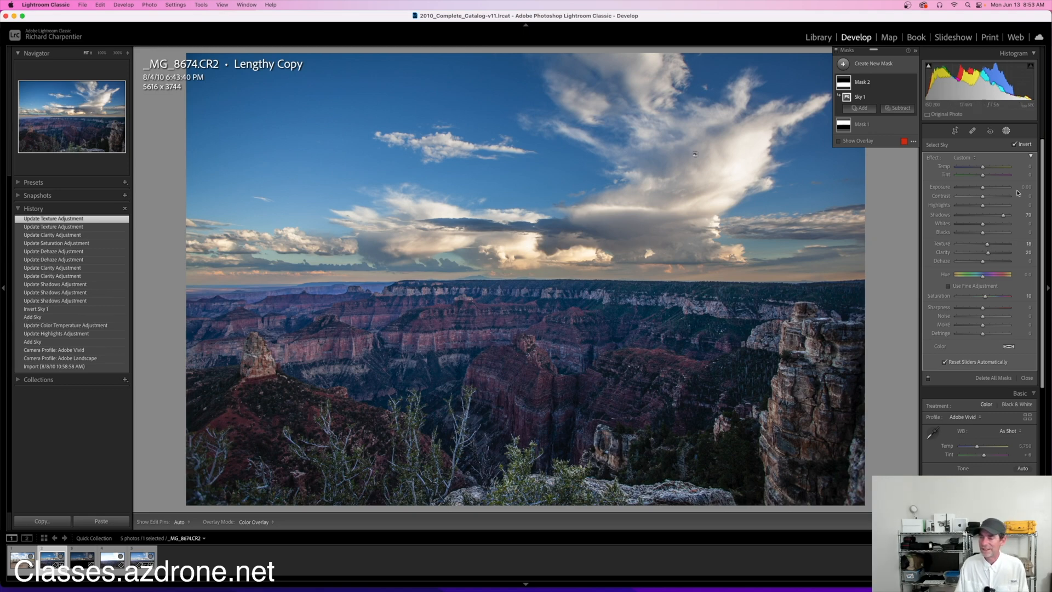
{"action": "left_click_drag", "start_coordinate": [983, 170], "coordinate": [988, 170]}
{"action": "left_click_drag", "start_coordinate": [987, 169], "coordinate": [988, 169]}
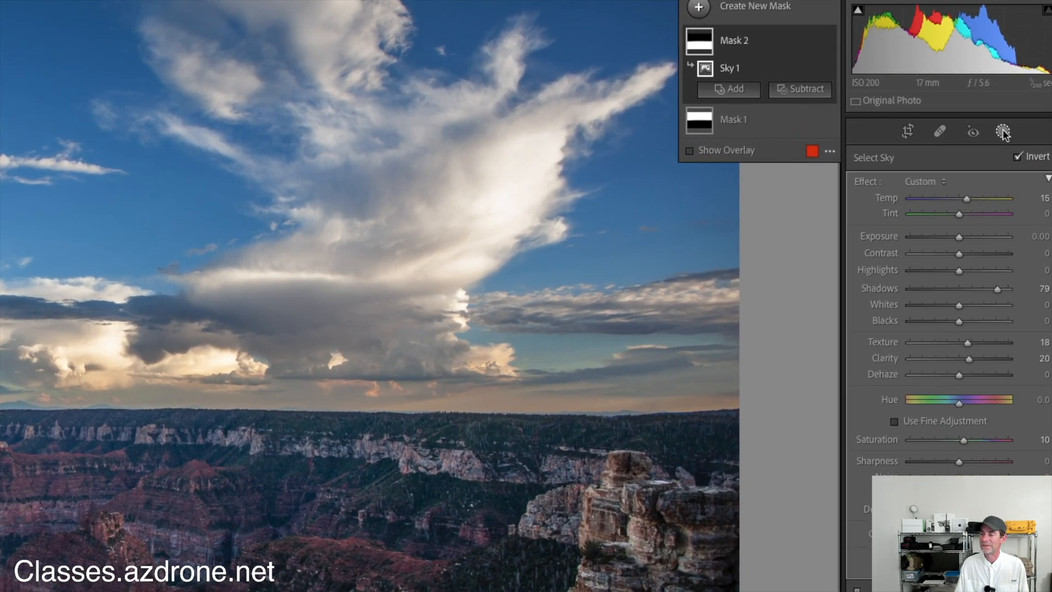
{"action": "left_click", "coordinate": [1003, 133]}
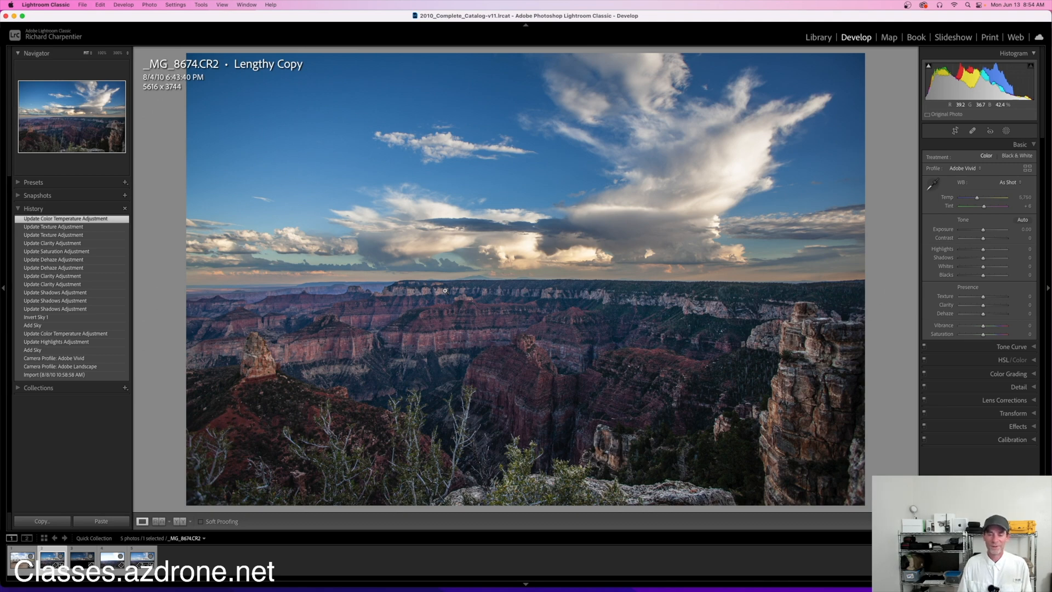
Compare the unedited and edited versions of the photo side by side, briefly enlarging the comparison.
{"action": "left_click", "coordinate": [180, 521]}
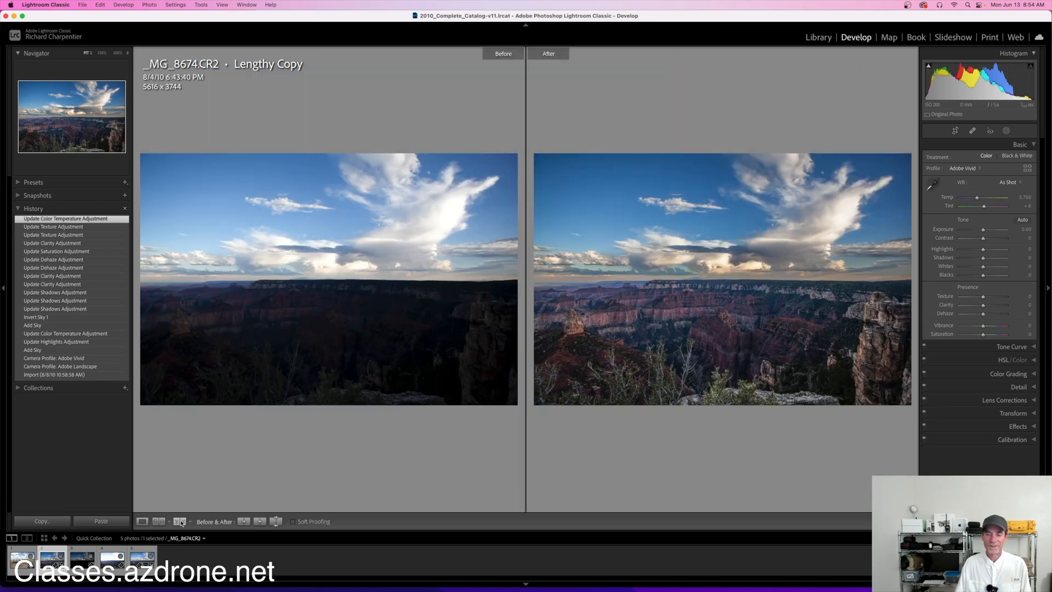
{"action": "key", "text": "Tab"}
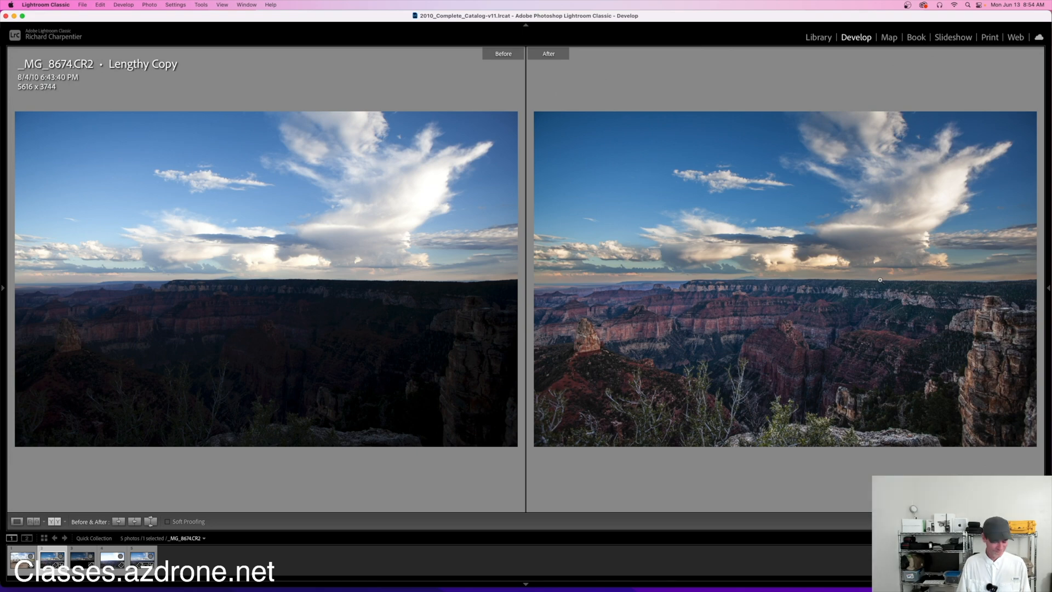
{"action": "key", "text": "Tab"}
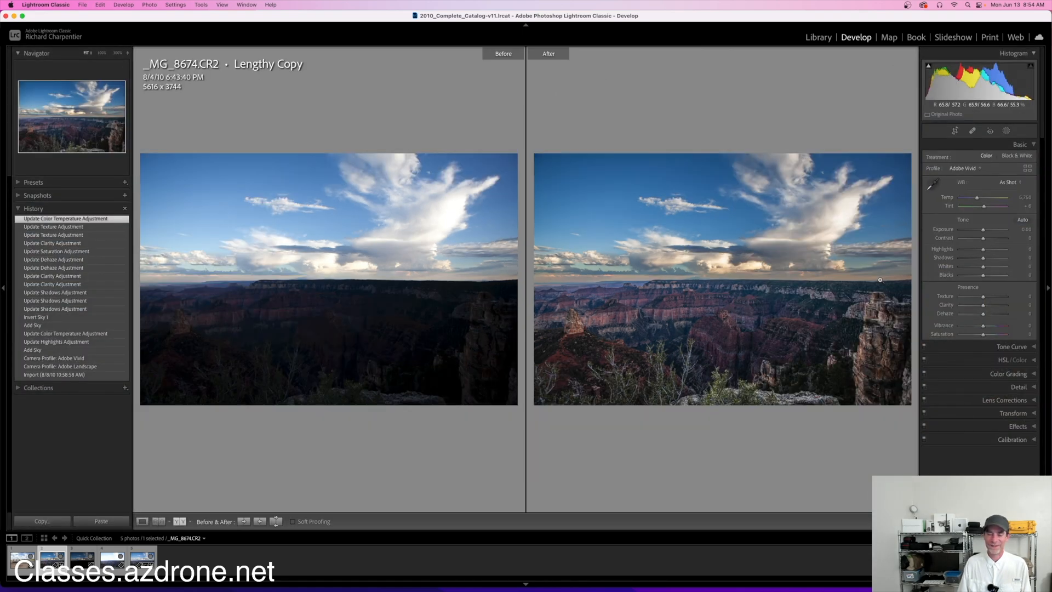